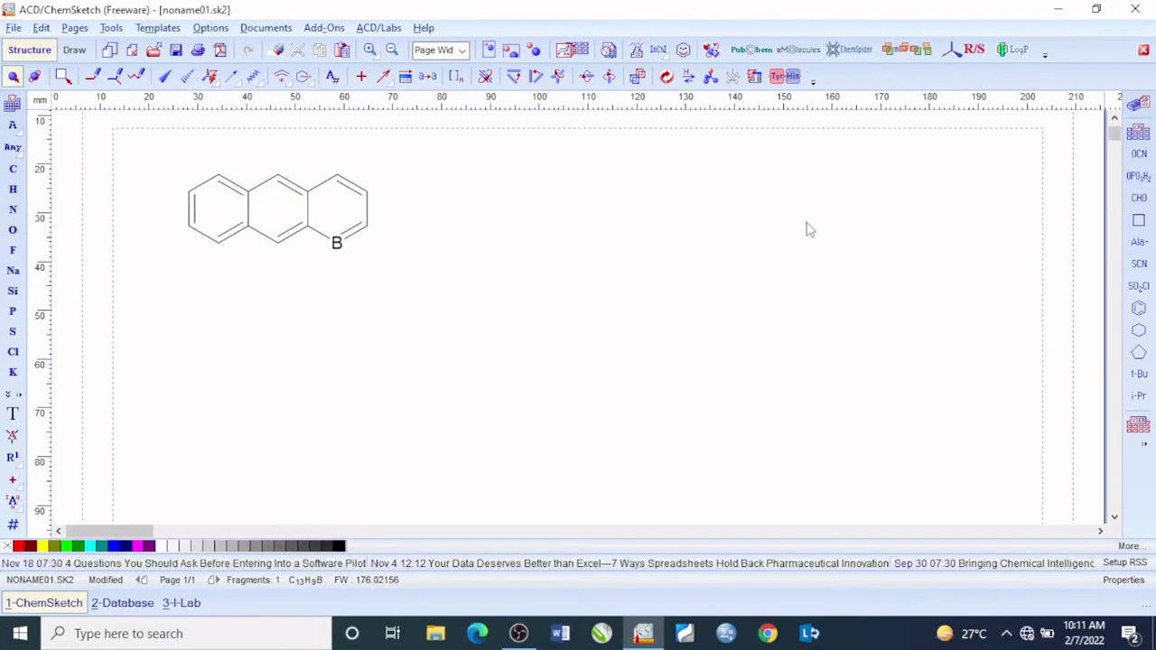
Place a cyclobutane square beside the tricycle and turn its top-right corner atom into Cl+
left_click(1137, 222)
left_click(466, 255)
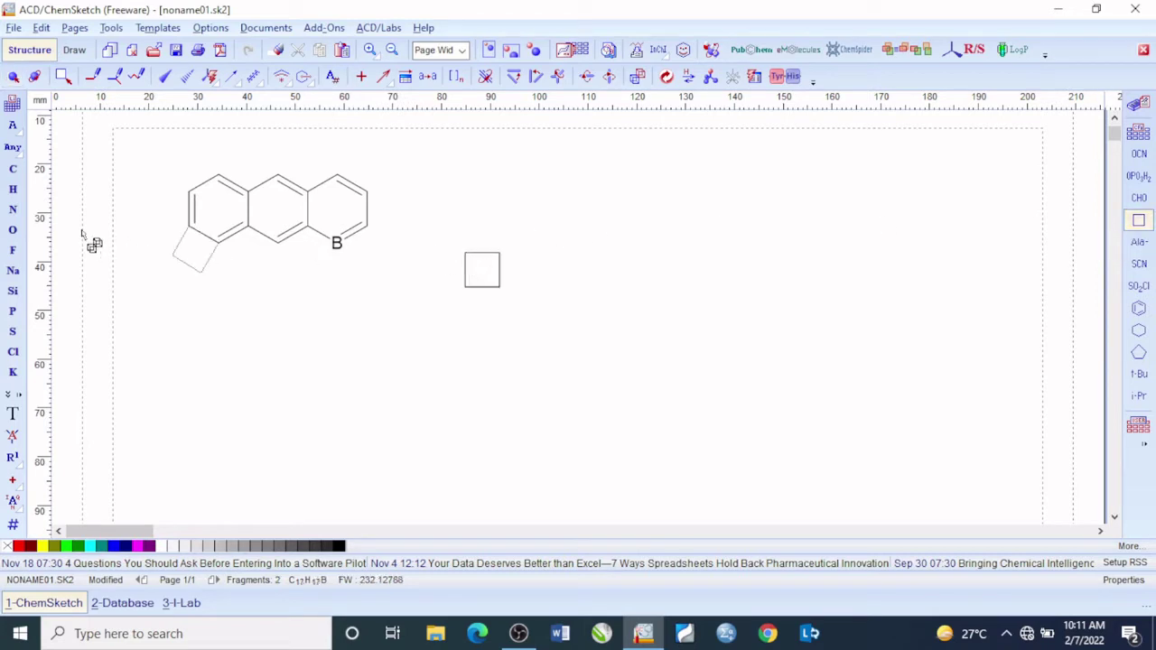
left_click(13, 102)
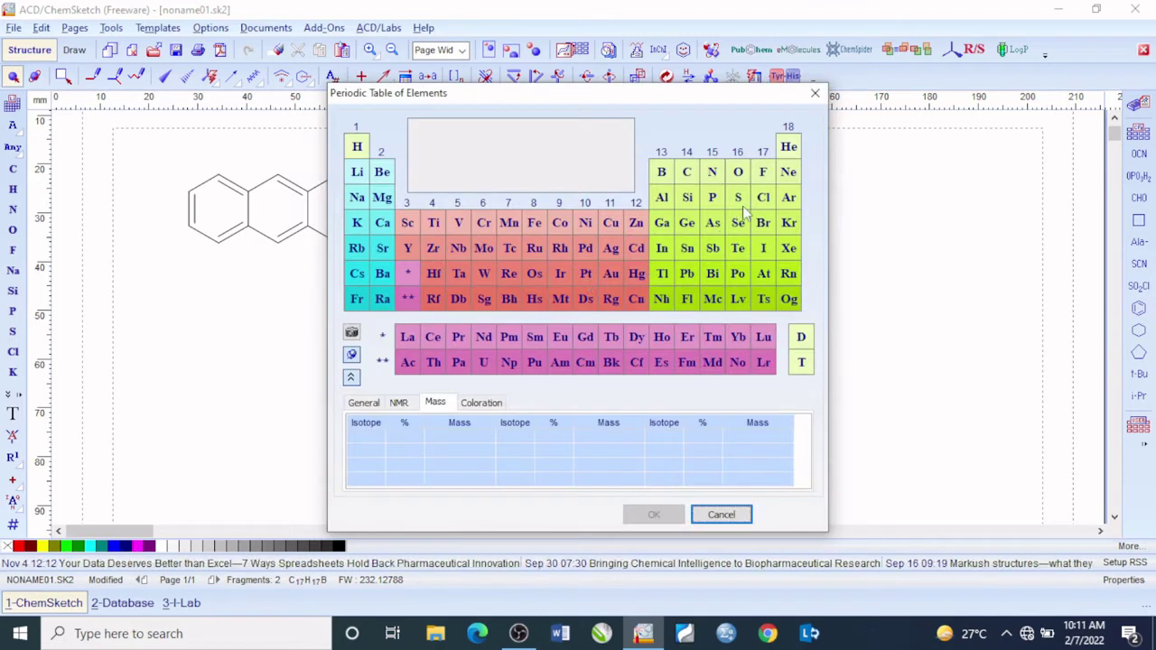
left_click(765, 199)
left_click(654, 514)
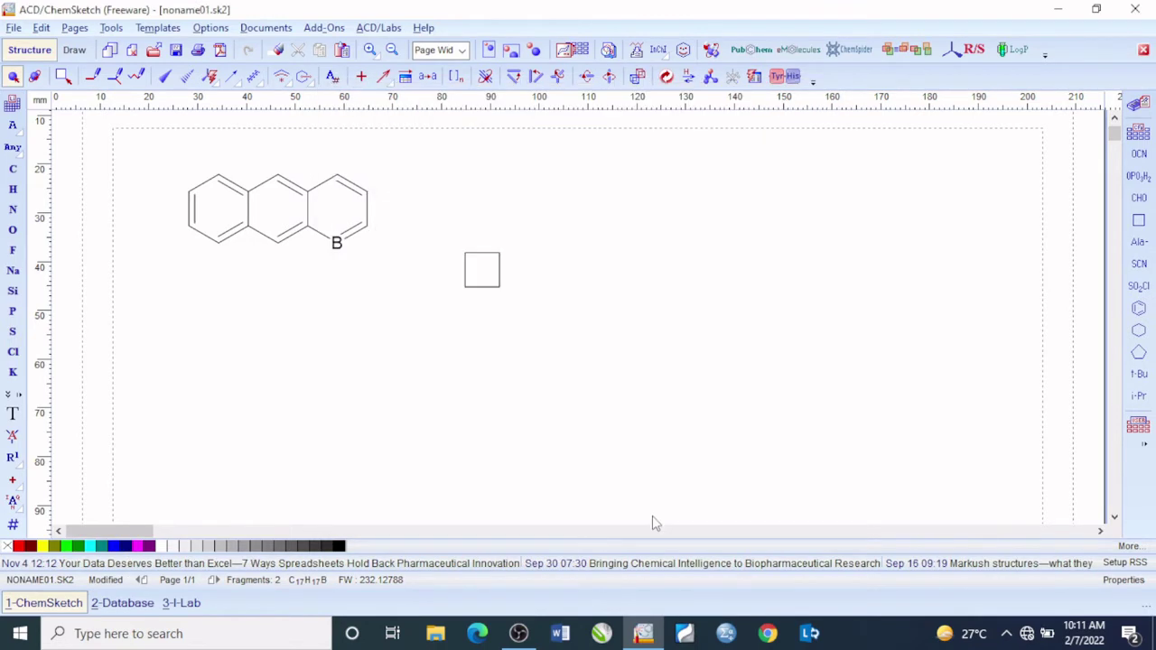
left_click(501, 254)
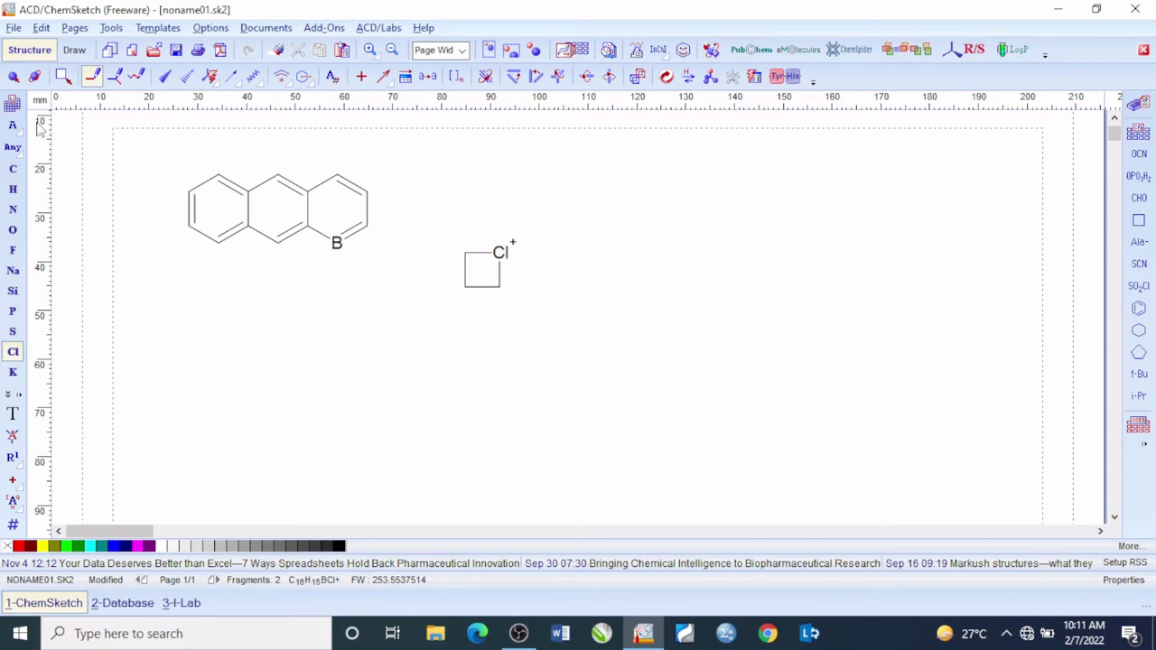
left_click(14, 76)
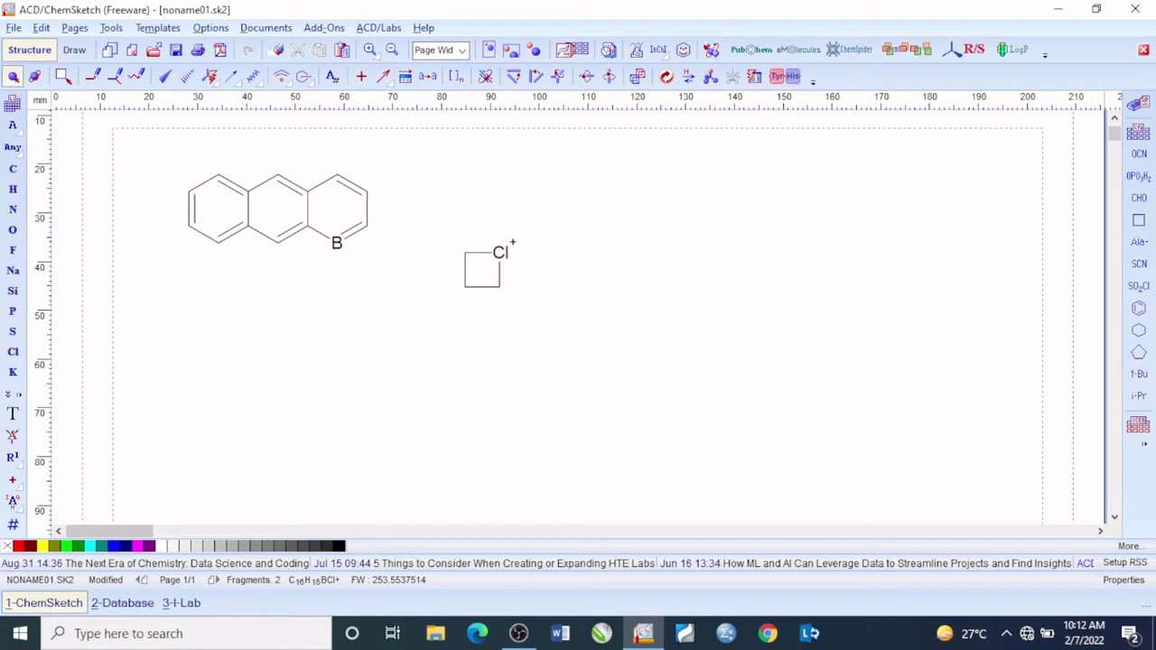
Draw three fused benzene rings in a row below the square
left_click(1139, 309)
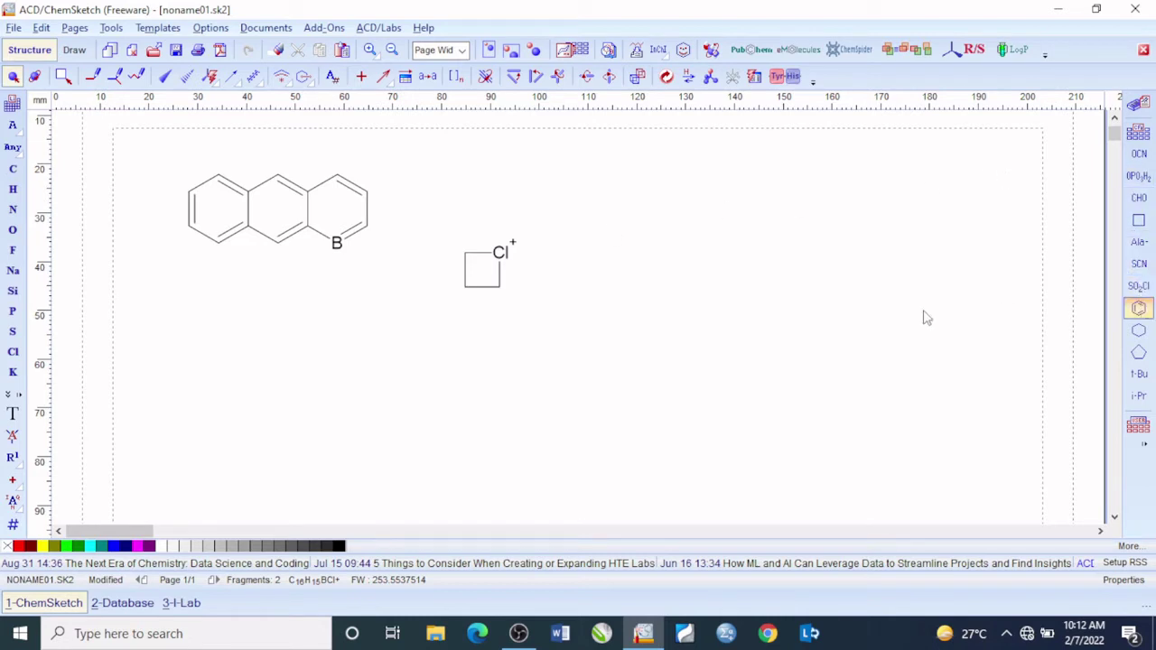
left_click(401, 344)
left_click(467, 344)
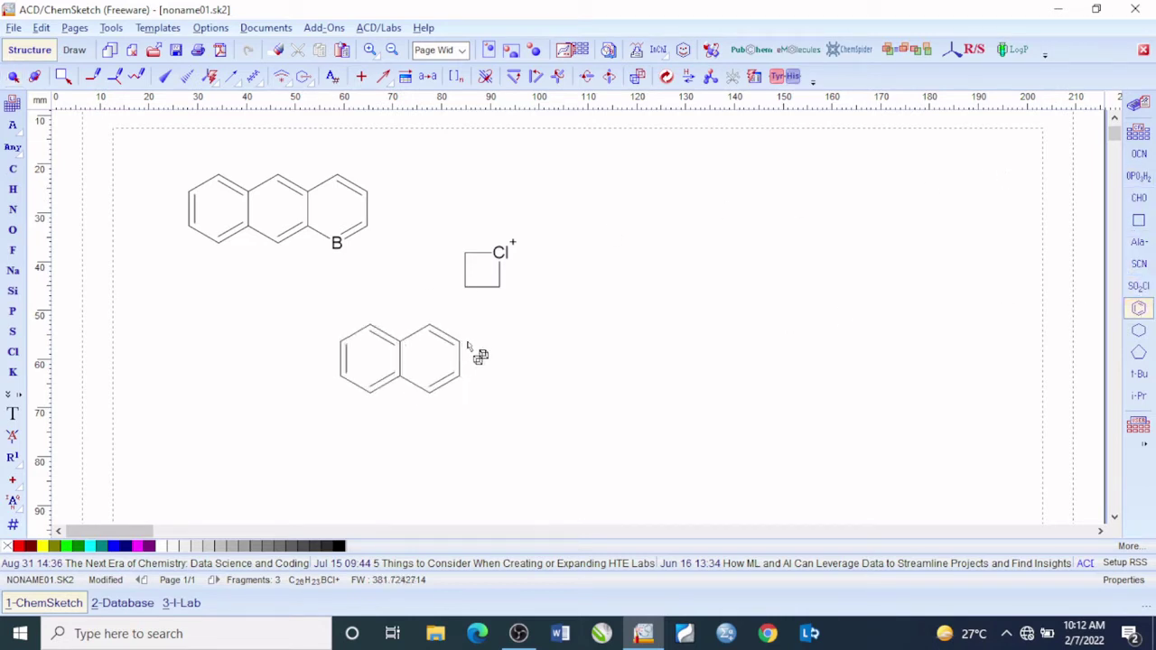
left_click(526, 353)
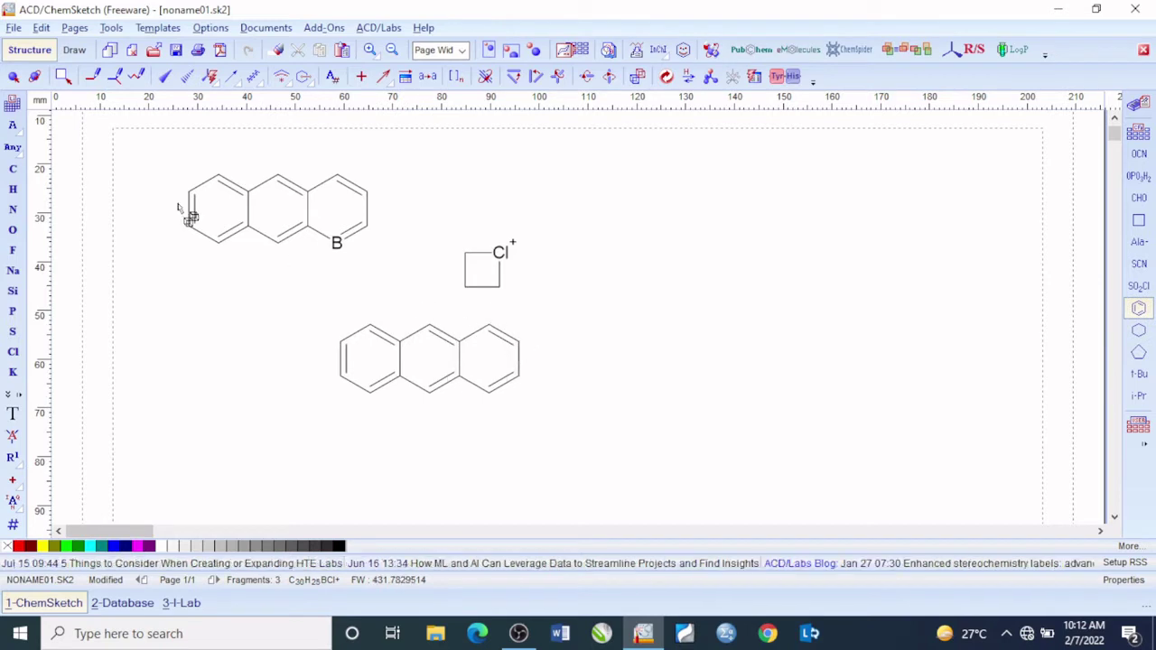
Select only the three-ring structure and generate its name, anthracene
left_click(14, 76)
left_click_drag(212, 275, 596, 426)
left_click(287, 333)
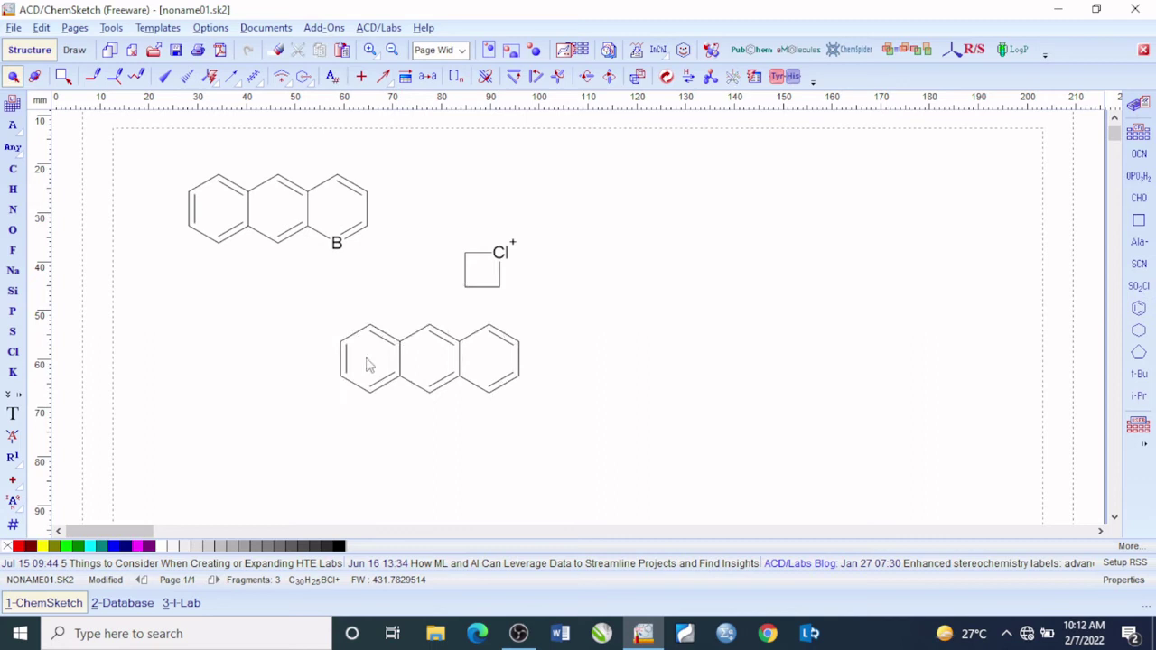
left_click_drag(294, 314, 569, 431)
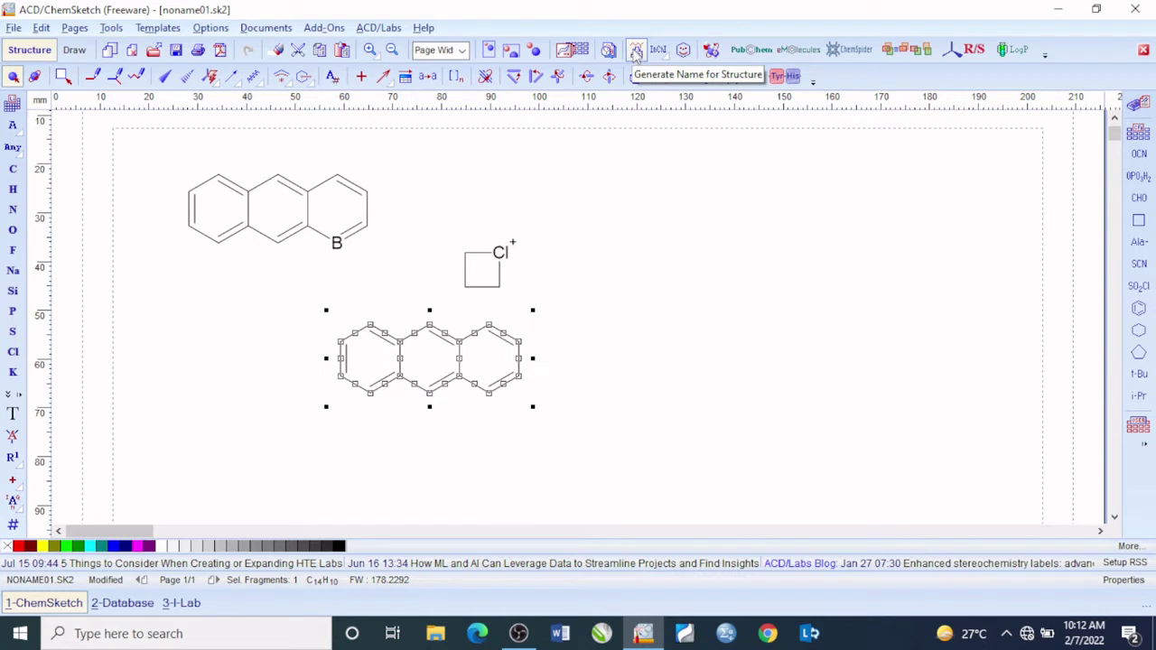
left_click(636, 51)
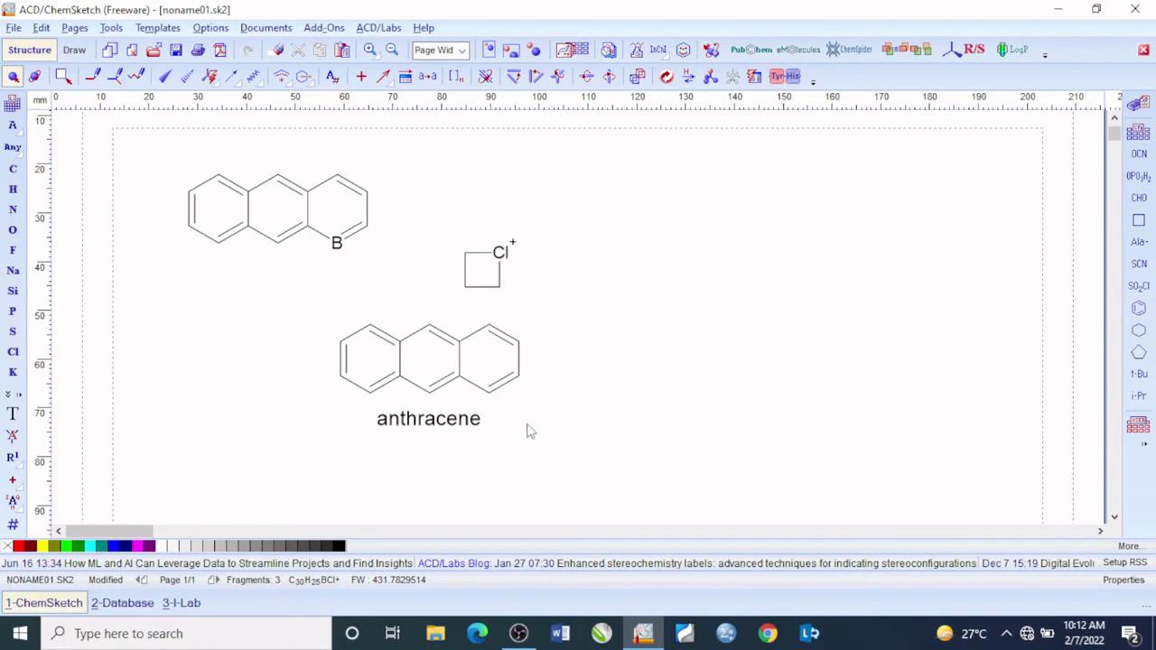
Draw two fused benzene rings at the upper right of the page
left_click(1139, 308)
left_click(775, 255)
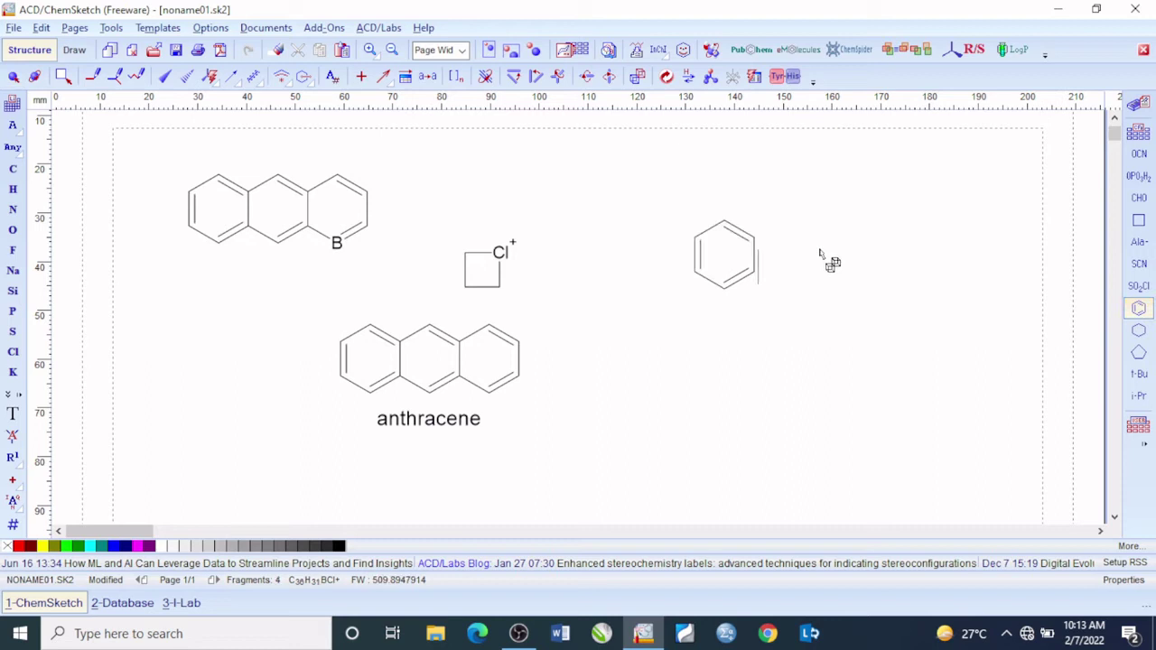
left_click(831, 258)
Select the two-ring structure and generate its name, naphthalene
left_click(14, 76)
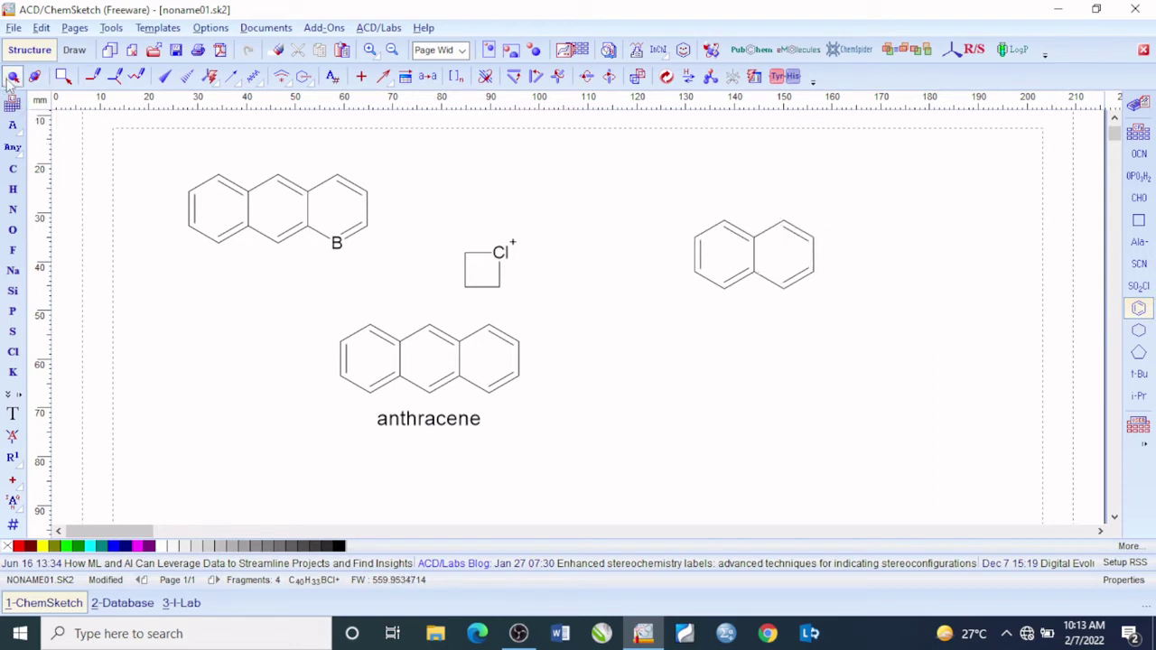
left_click_drag(596, 188, 832, 300)
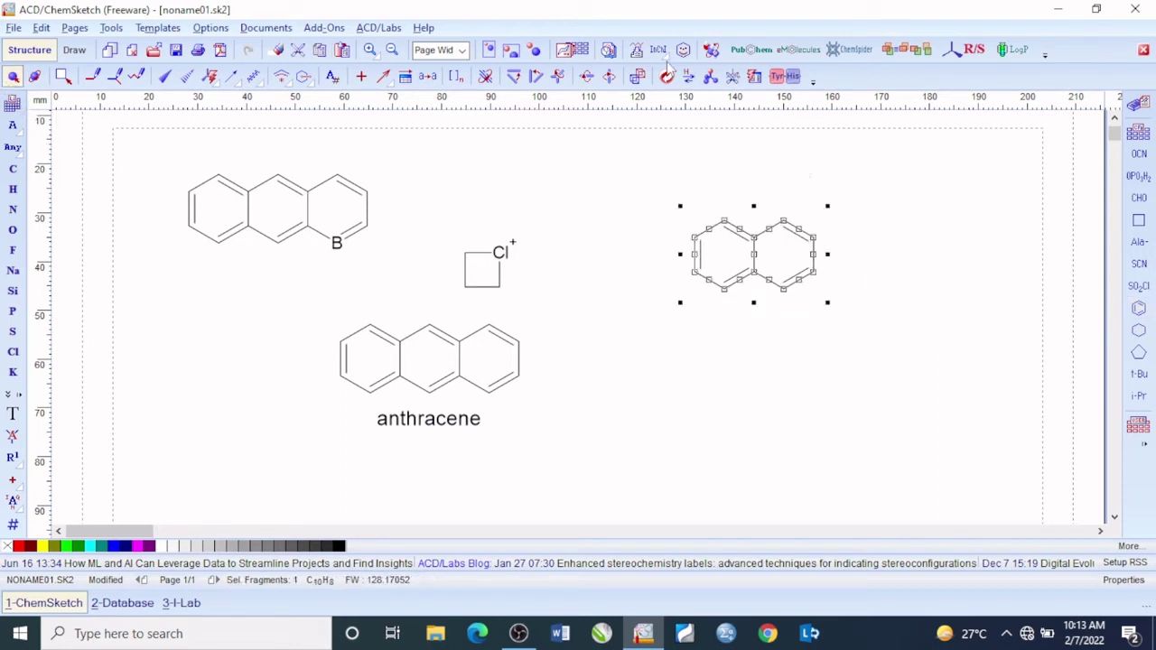
left_click(637, 50)
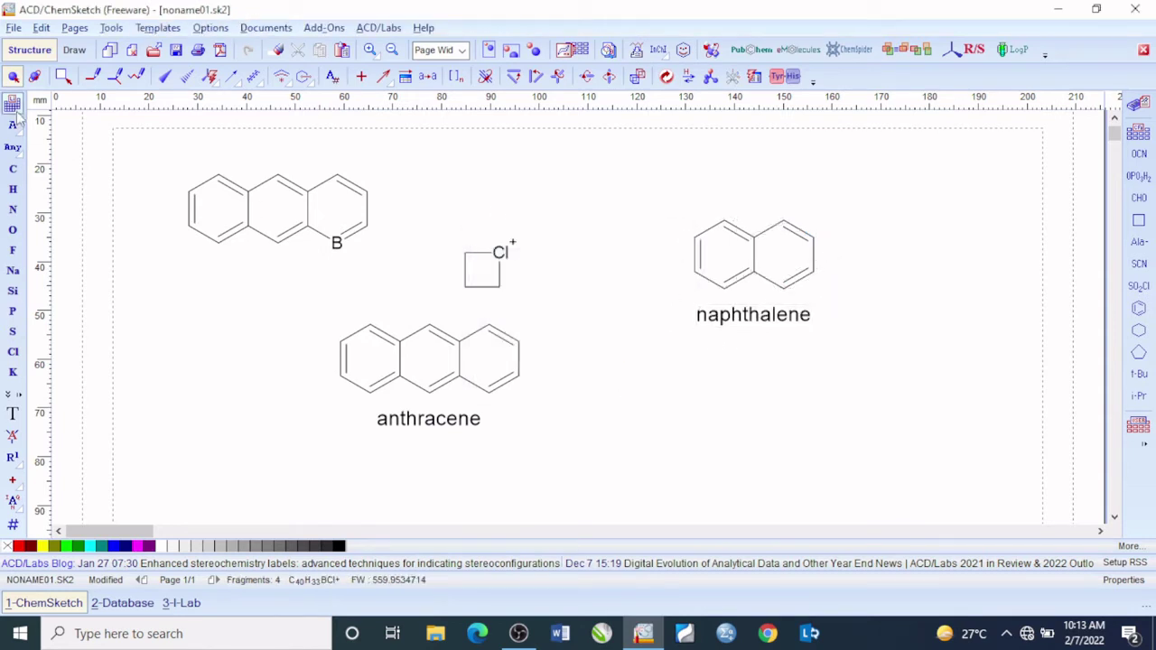
Put Na atoms on the naphthalene's top-left and top-right ring atoms, giving two Na2− atoms
left_click(13, 273)
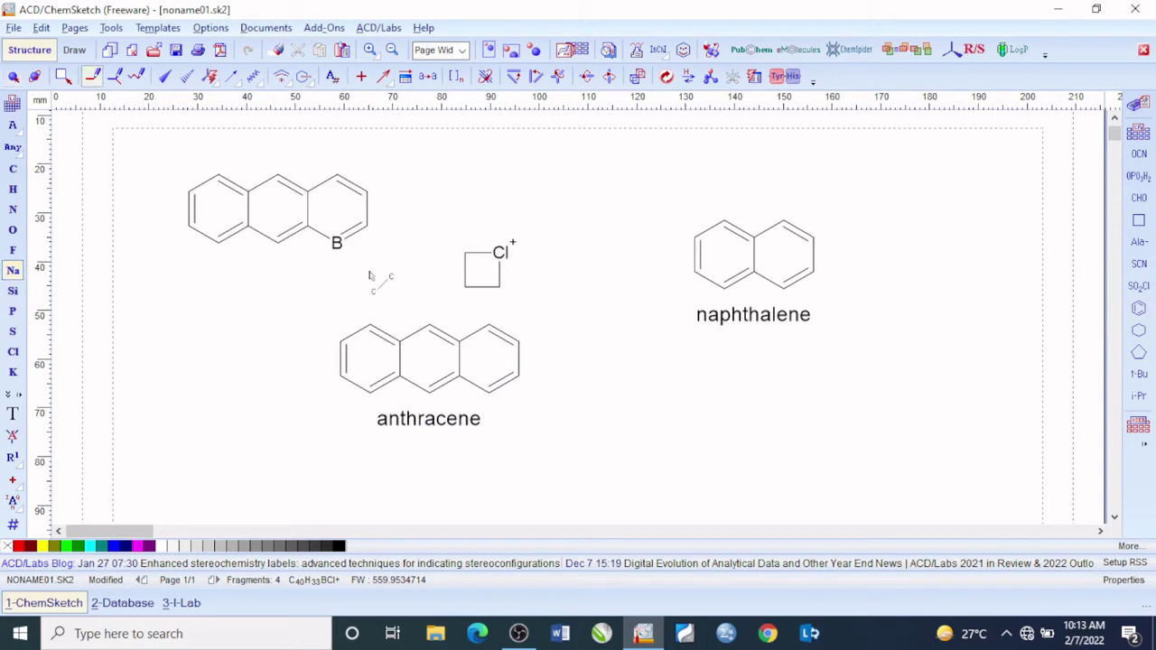
left_click(726, 224)
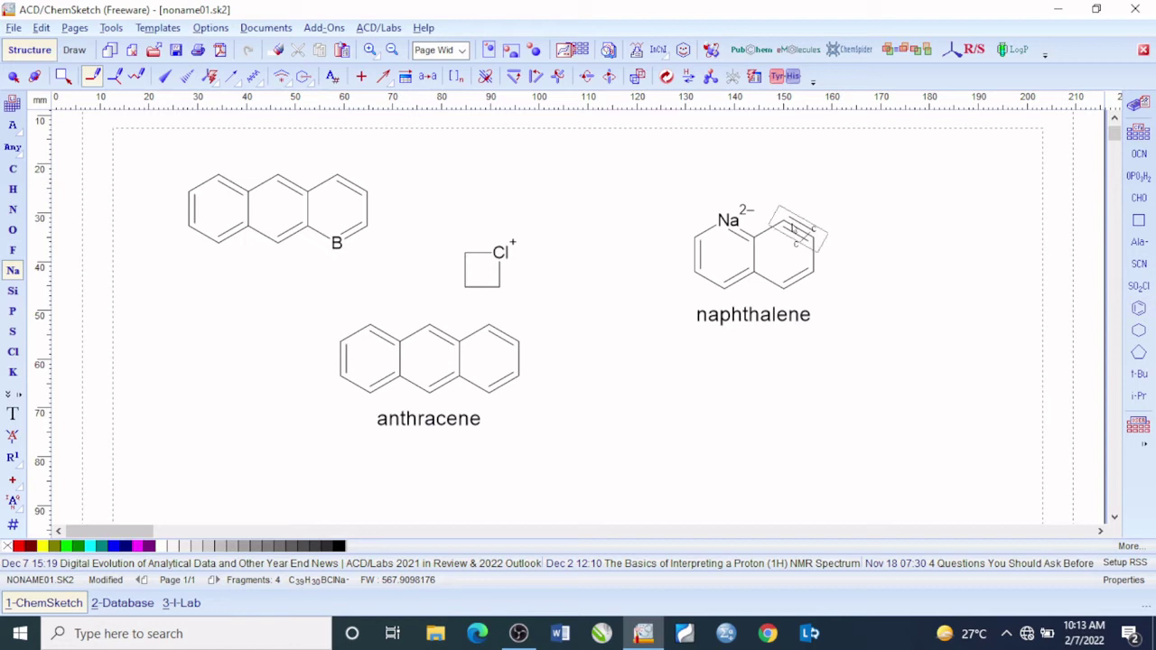
left_click(792, 229)
left_click(790, 226)
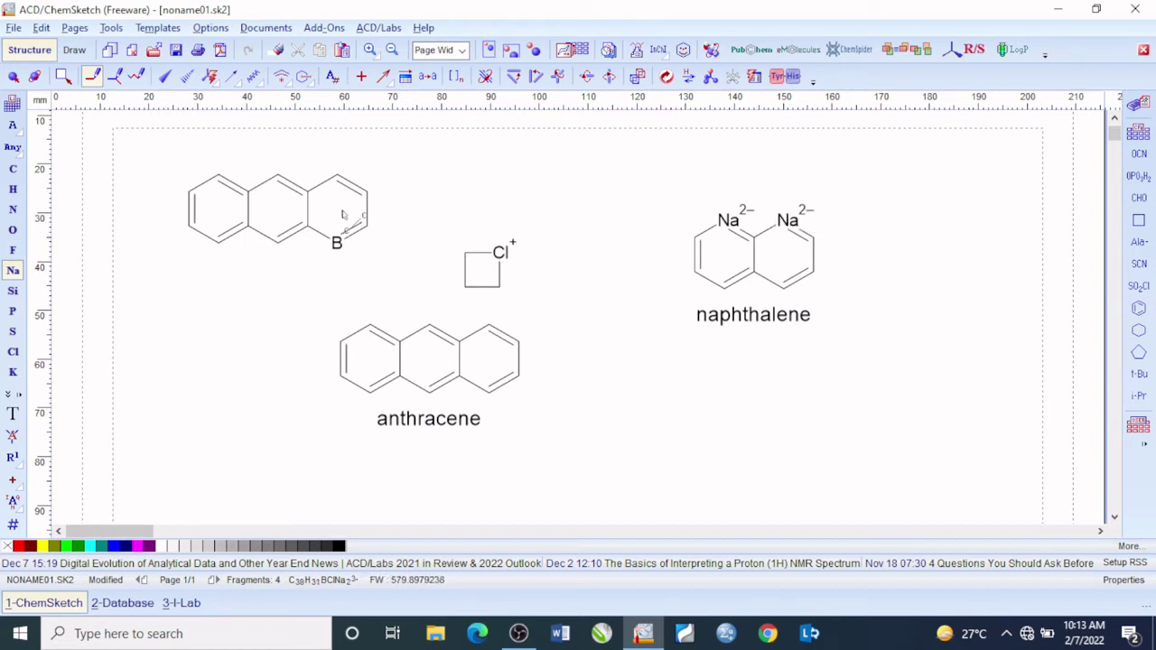
left_click(13, 75)
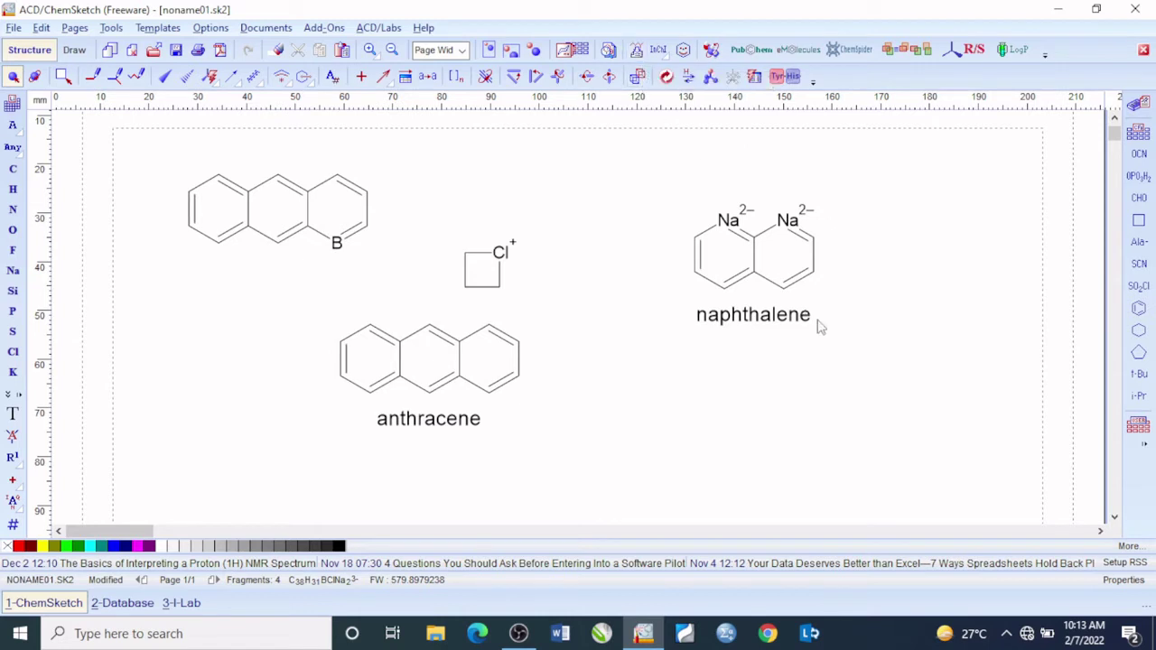
Draw a zig-zag nine-carbon chain below the naphthalene and generate its name, nonane
left_click(136, 76)
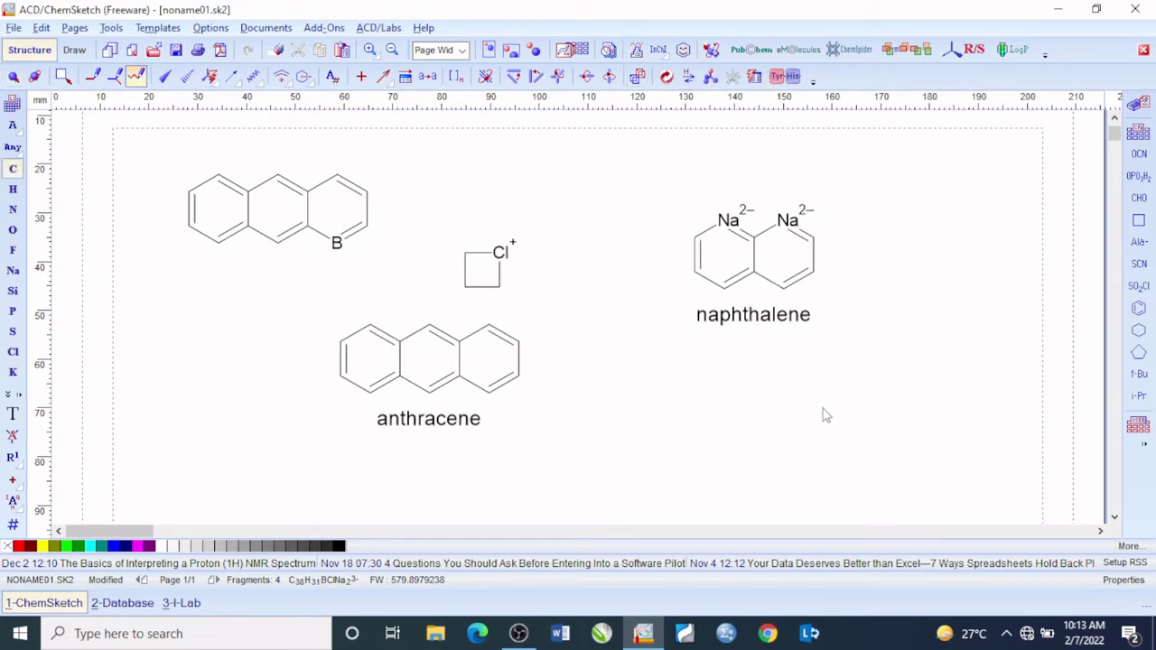
mouse_move(710, 418)
left_mouse_down()
mouse_move(922, 394)
mouse_move(926, 431)
left_mouse_up()
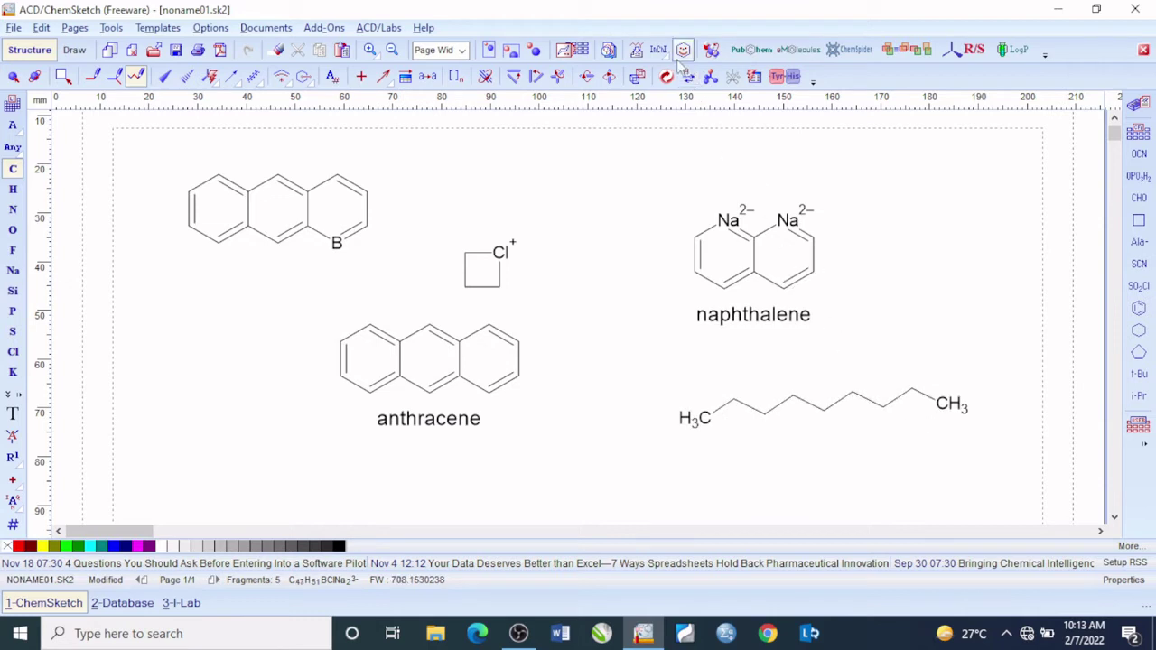
left_click(13, 76)
left_click_drag(659, 357, 1004, 470)
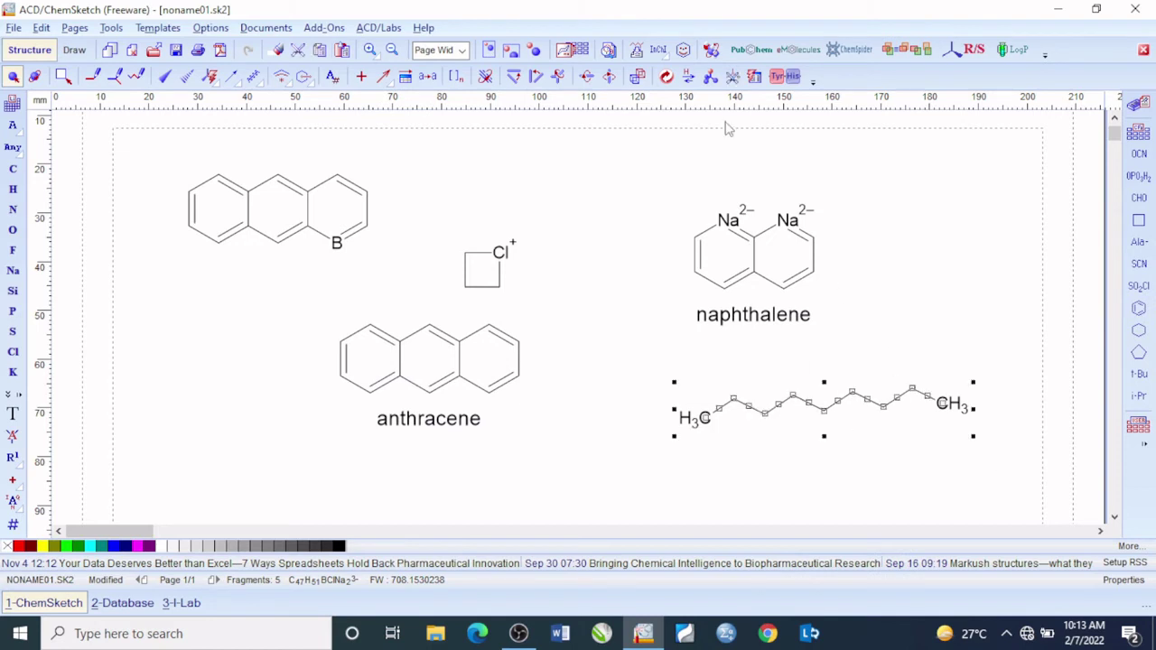
left_click(640, 52)
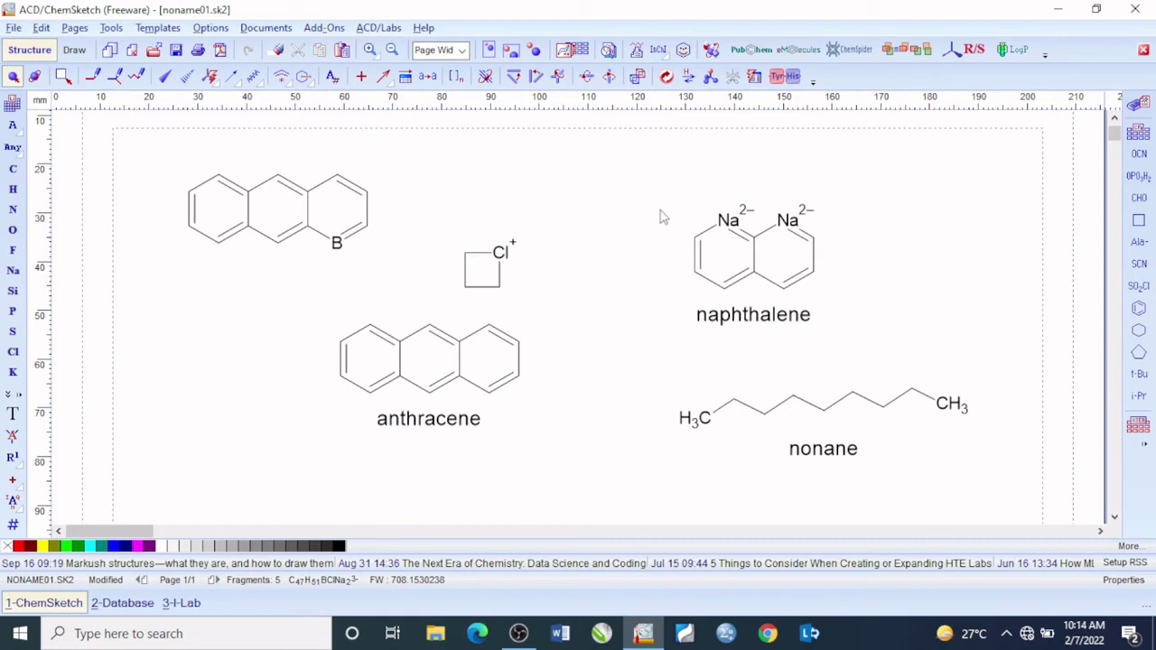
Stamp a copy of the Na2− naphthalene to the right of the original using Instant Template
left_click_drag(672, 194, 862, 301)
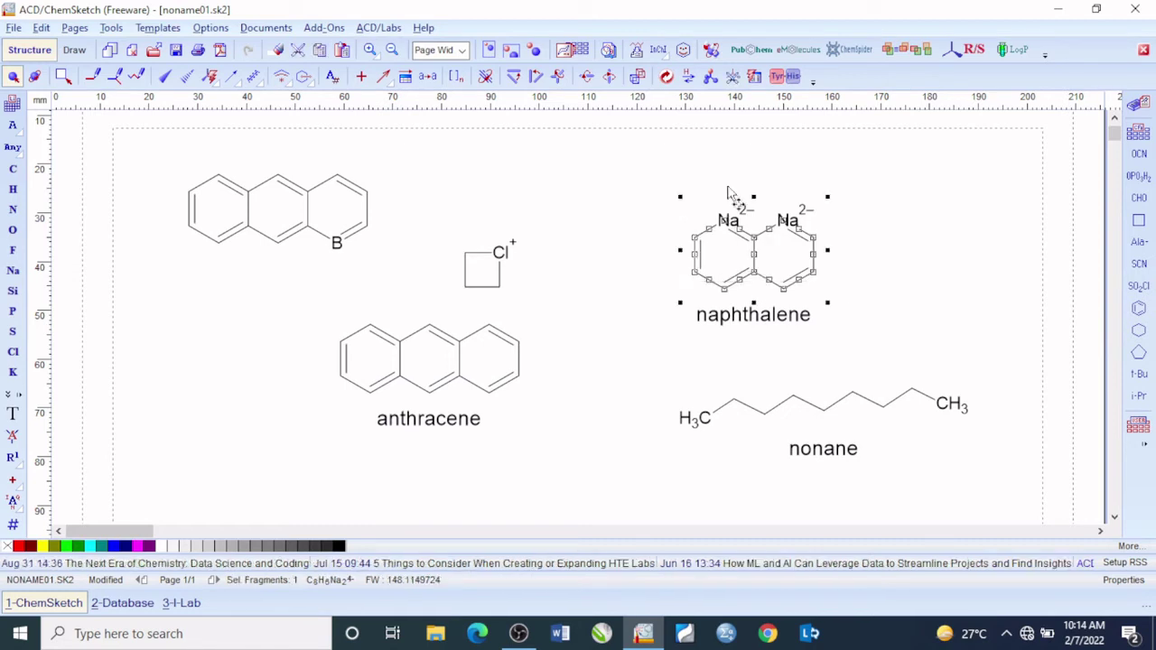
left_click(639, 78)
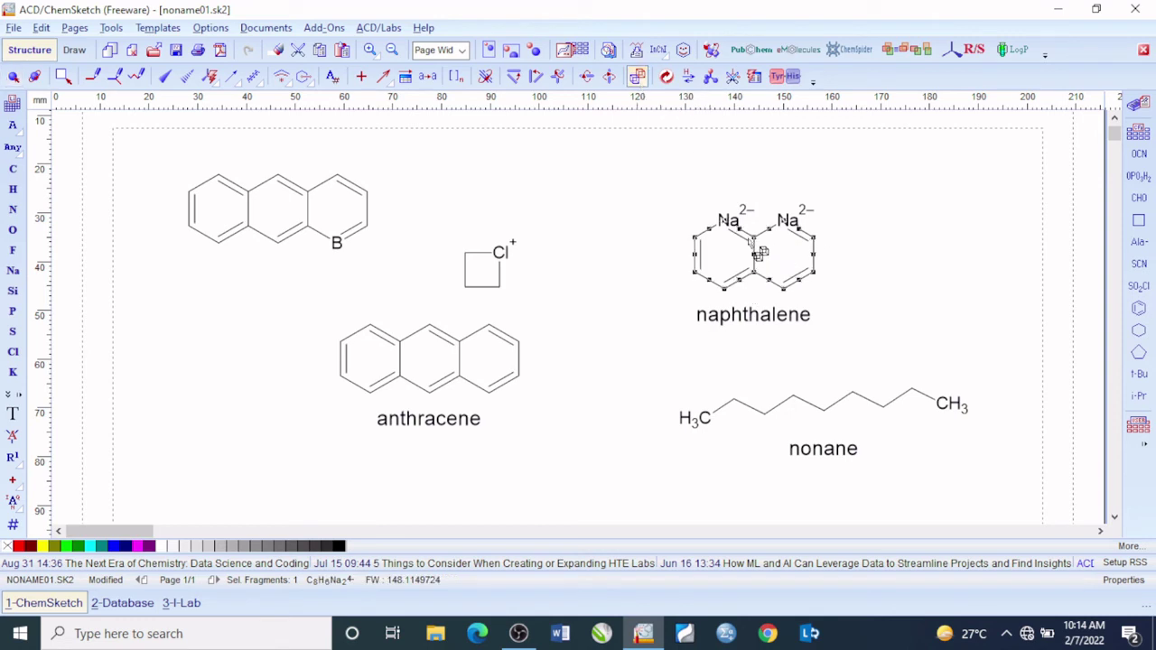
left_click(754, 239)
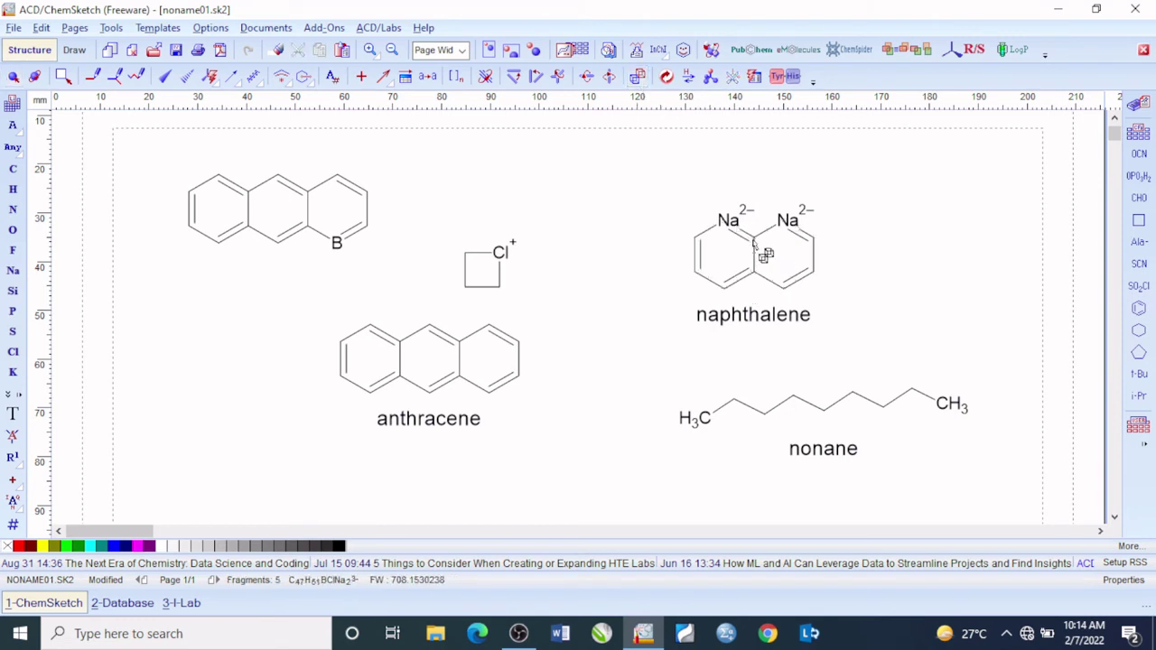
left_click(928, 231)
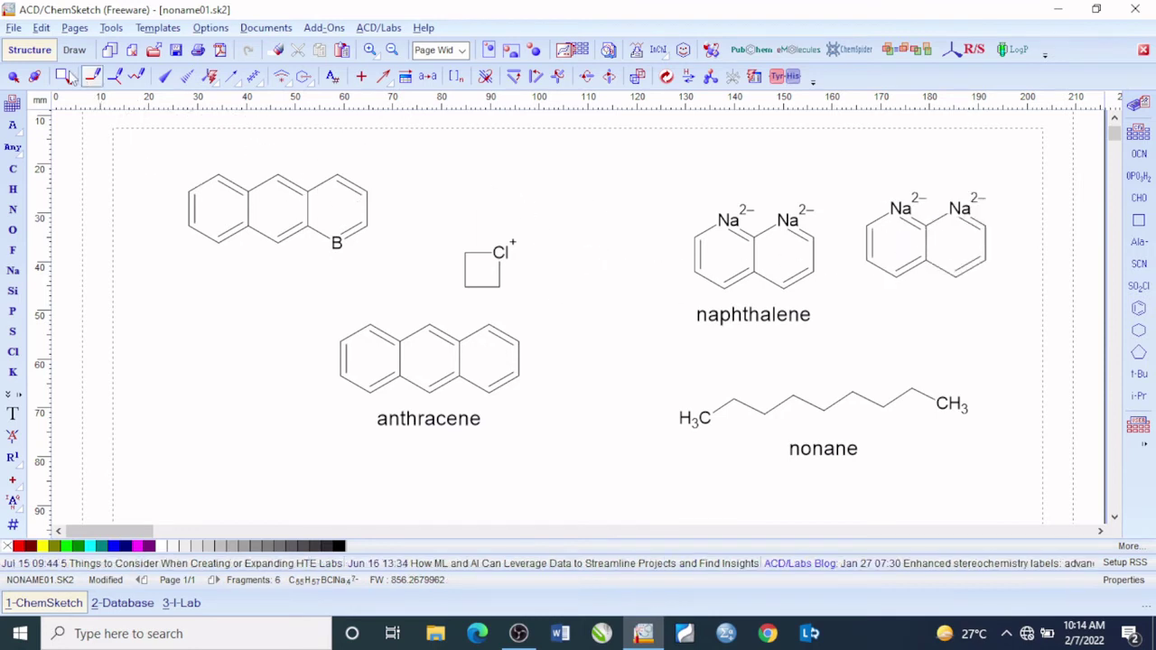
left_click(13, 77)
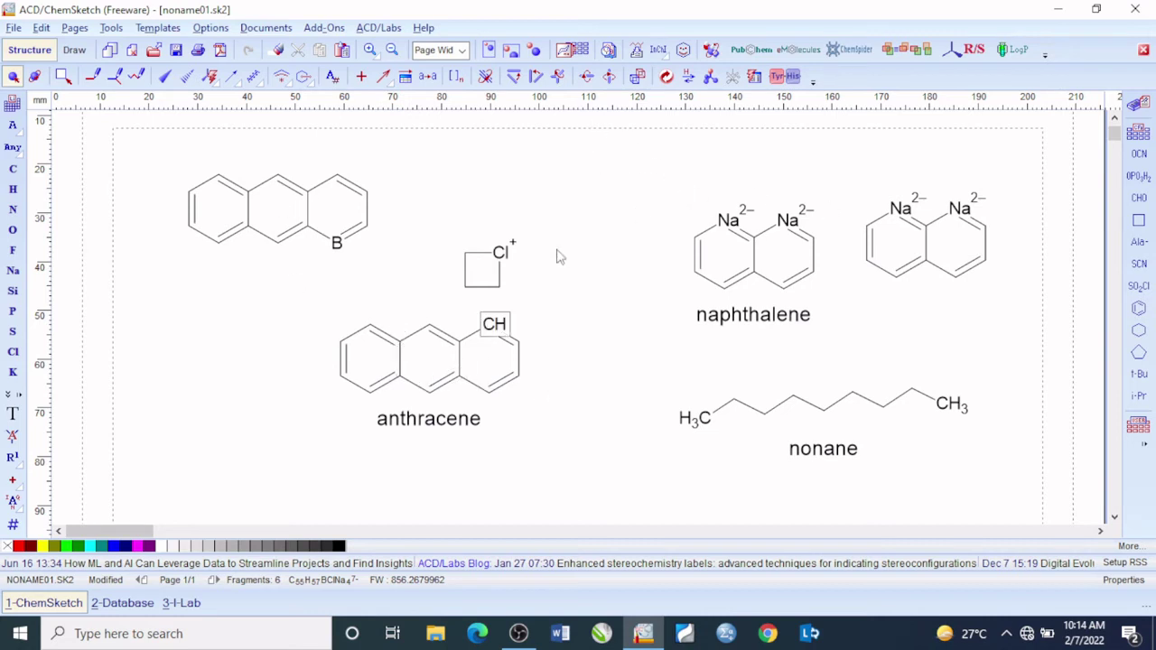
Stamp anthracene copies above the Cl square and at the lower left using Instant Template
left_click(638, 76)
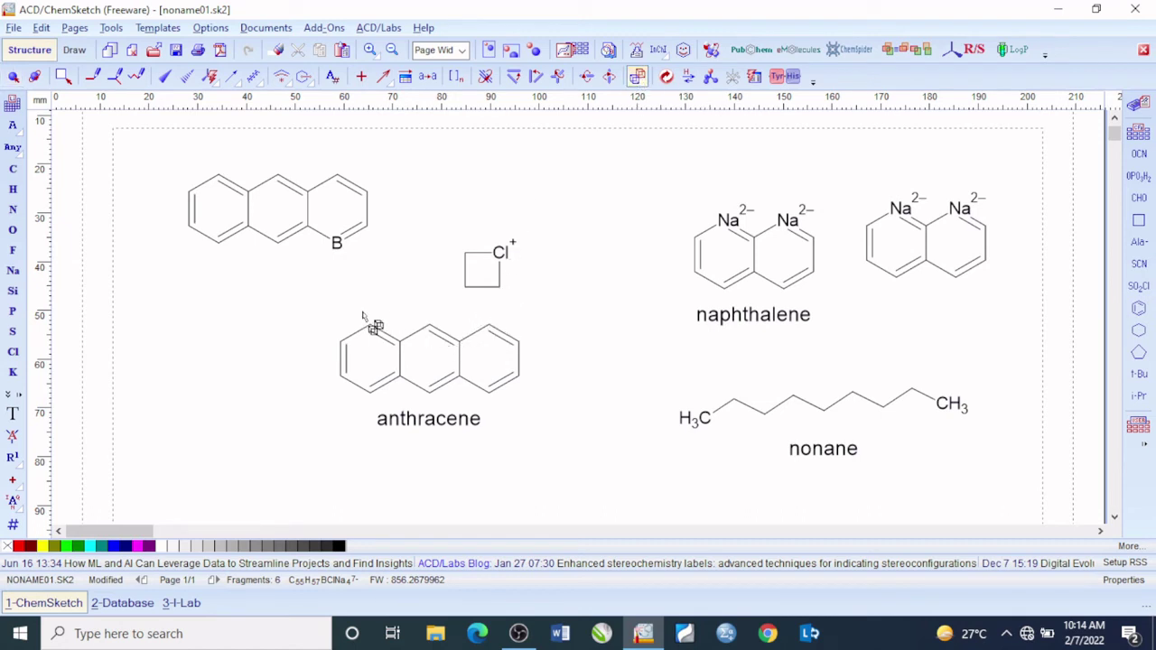
left_click_drag(305, 320, 607, 404)
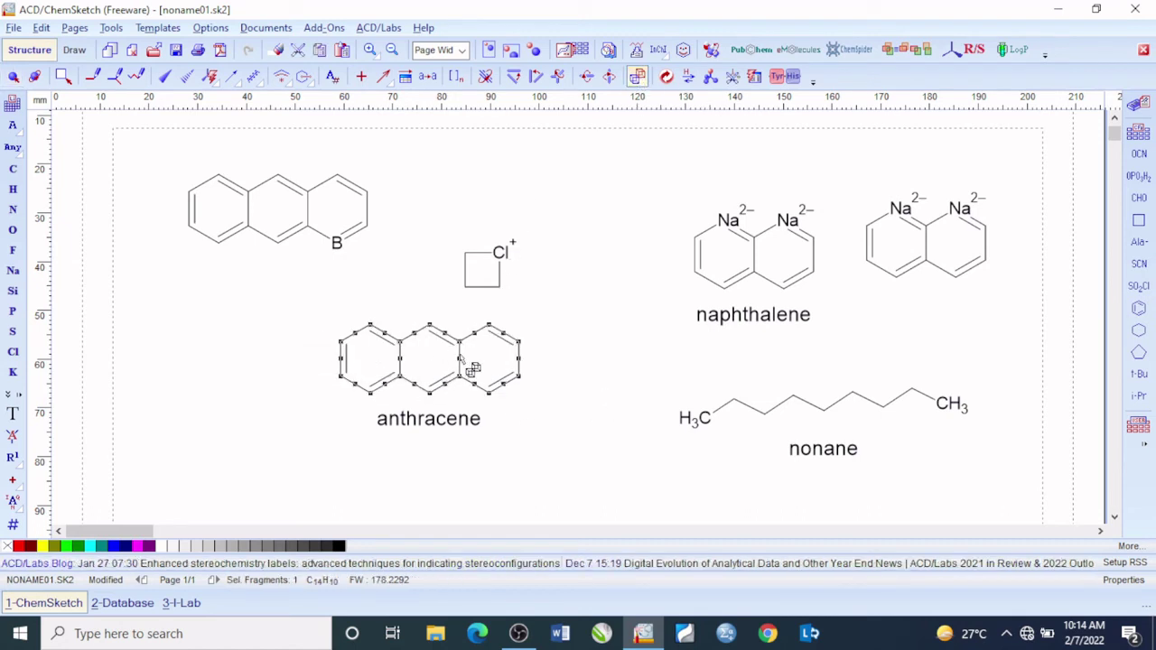
left_click_drag(457, 357, 573, 240)
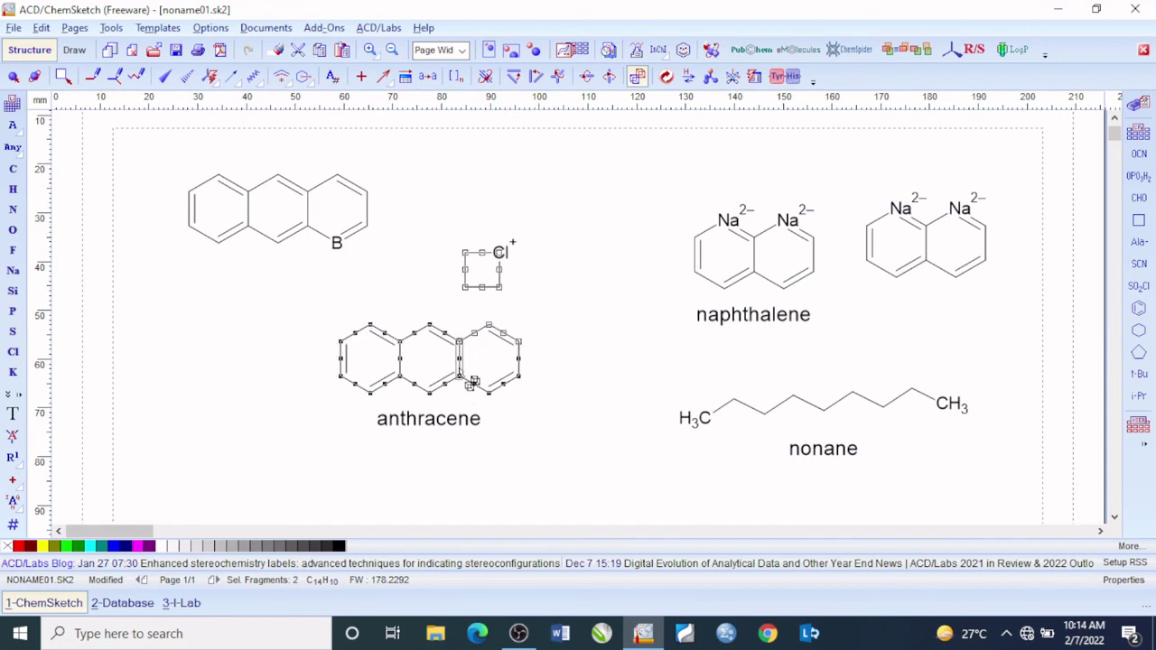
left_click(471, 379)
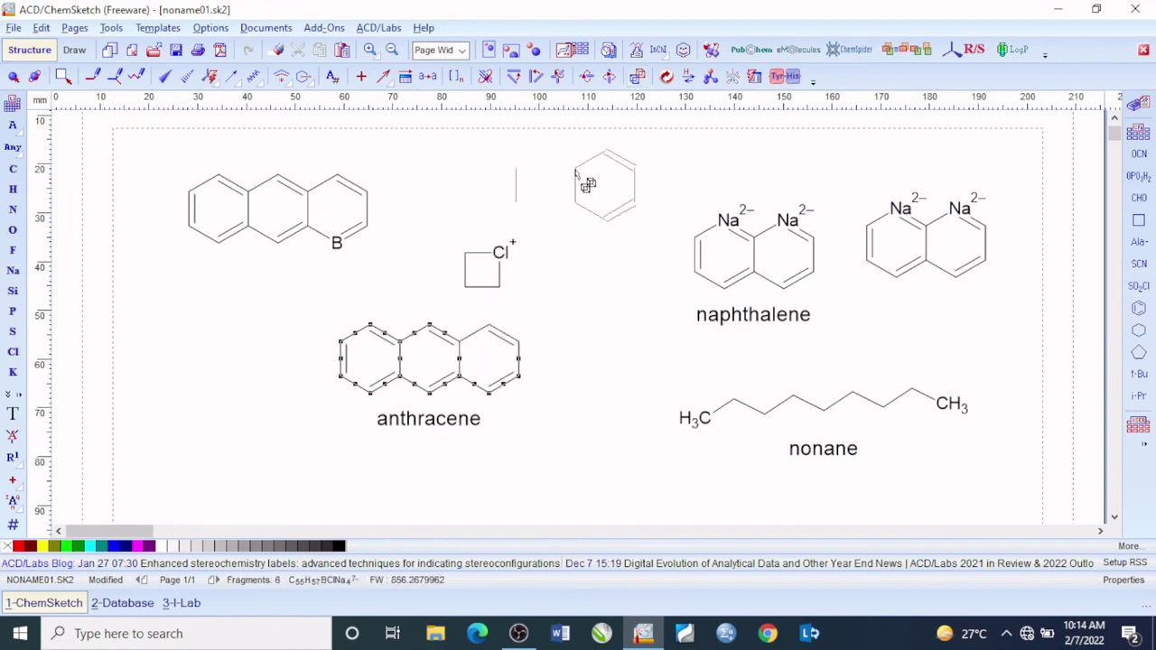
left_click(587, 190)
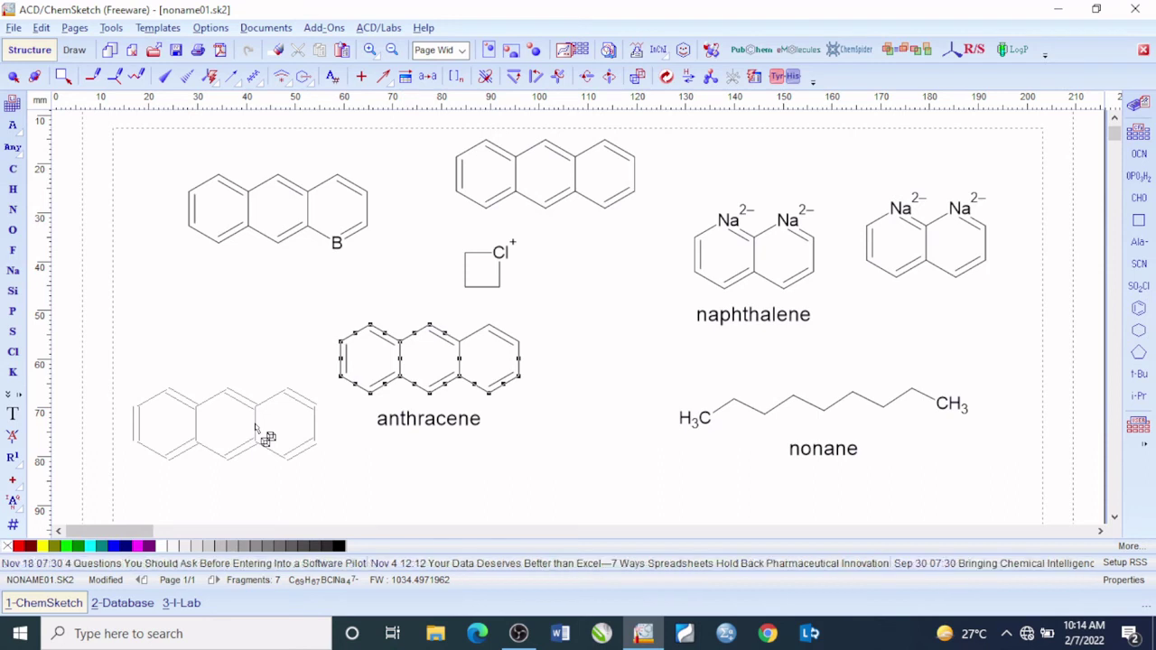
left_click(267, 438)
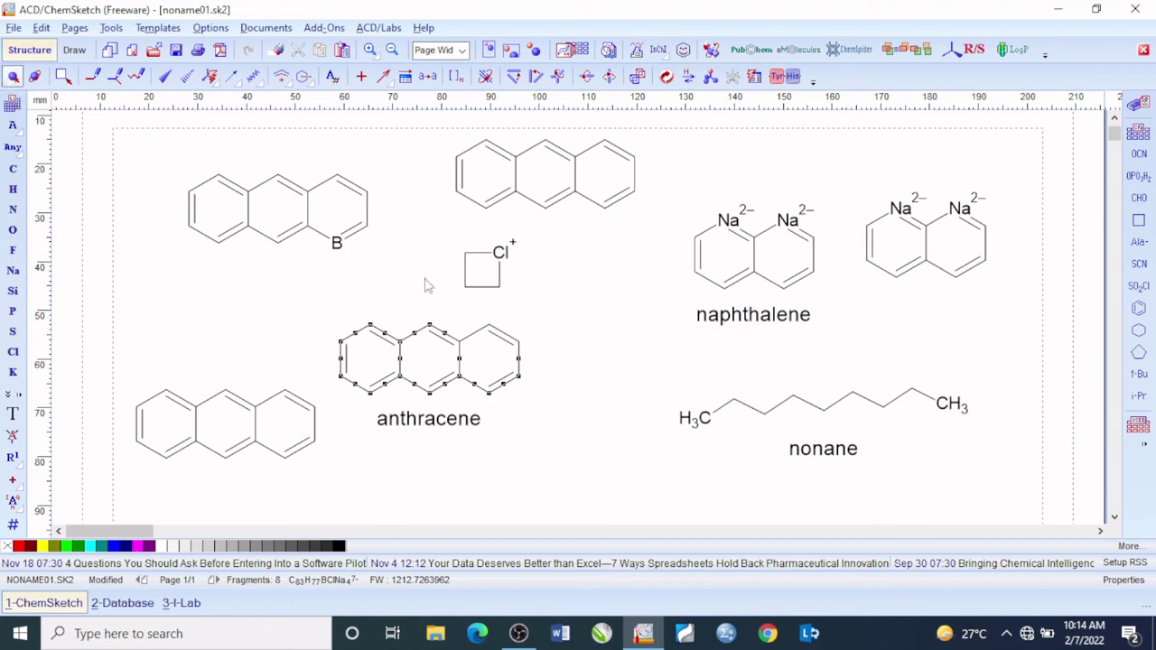
left_click(557, 325)
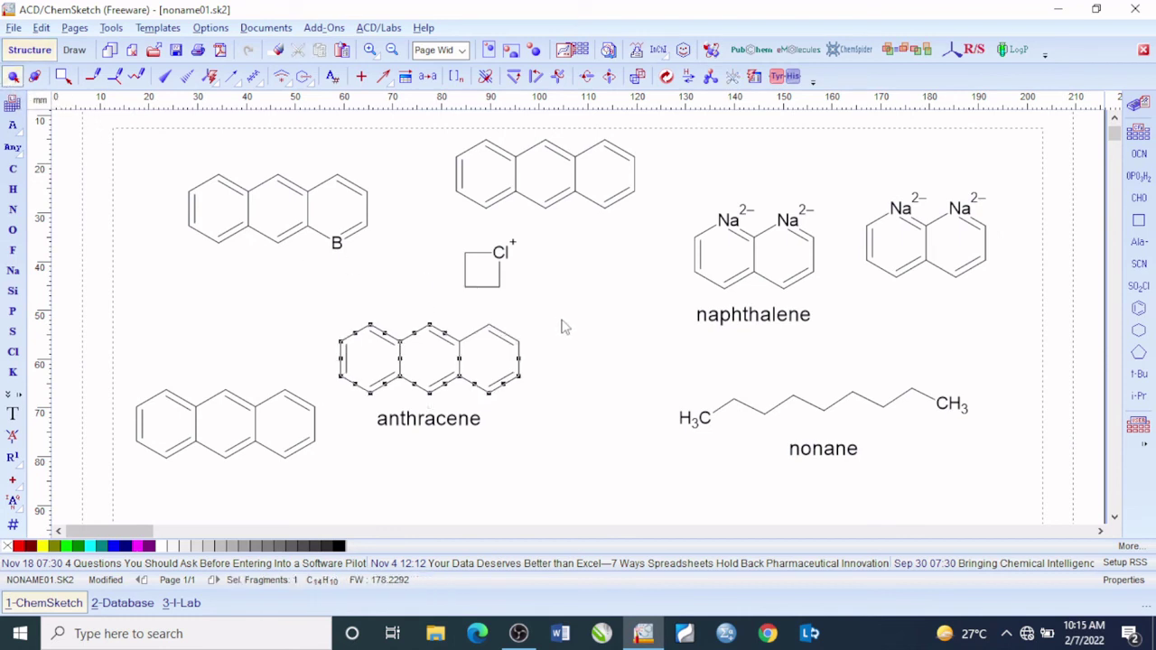